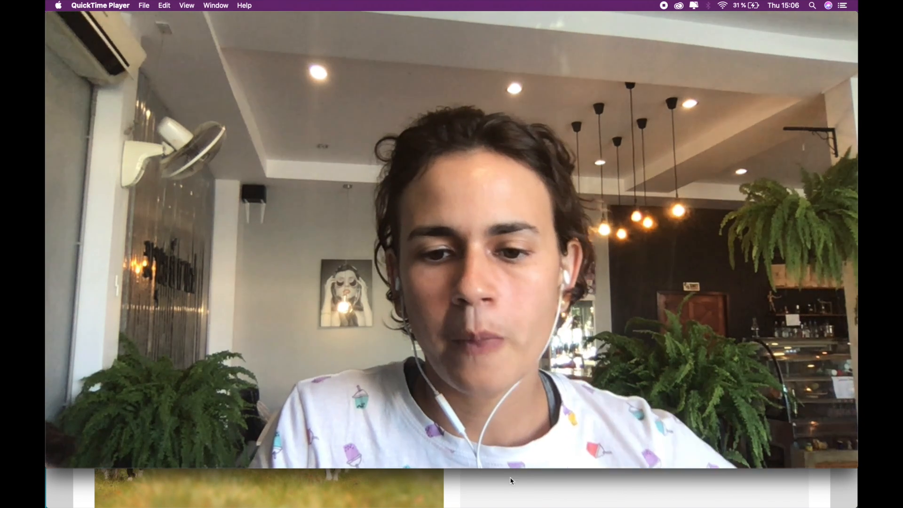
Switch to Chrome, review the team members and images on the "Notre équipe" page down to the footer, and save the page.
click(518, 476)
scroll(406, 398, down, 3)
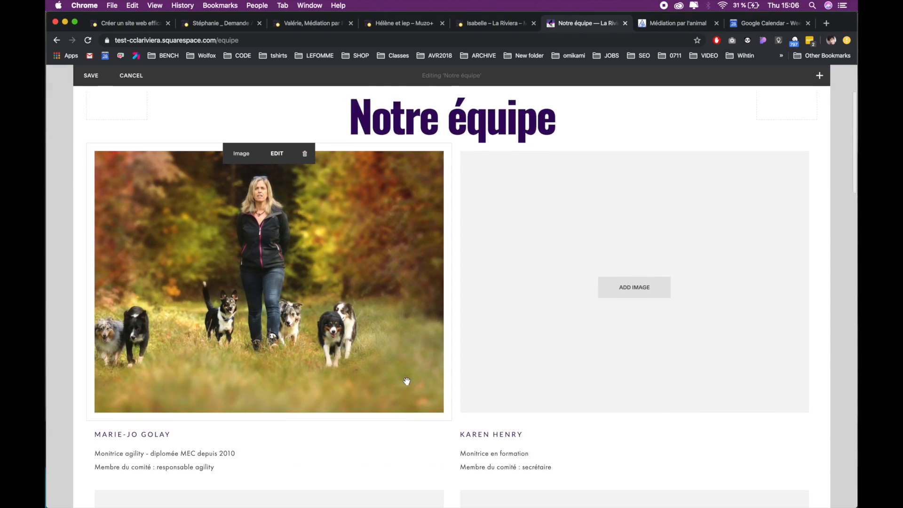
scroll(453, 403, down, 3)
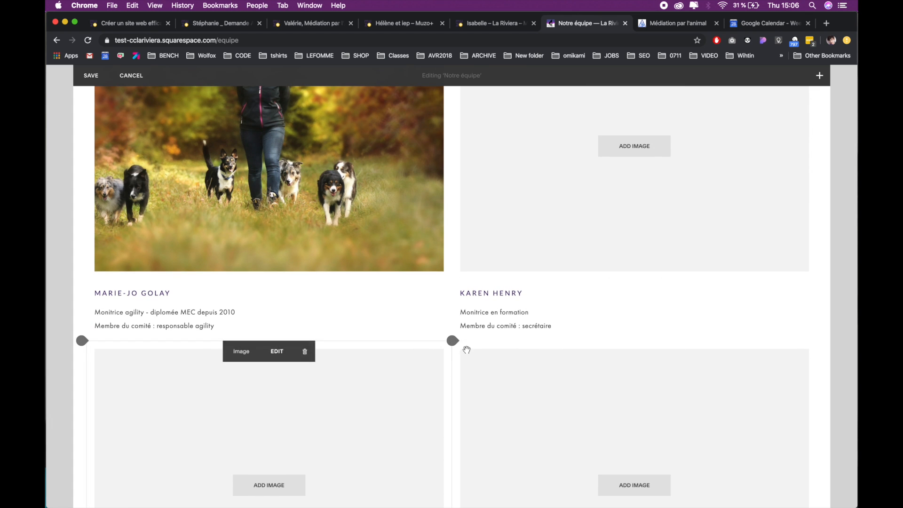
scroll(470, 351, down, 3)
scroll(472, 350, down, 4)
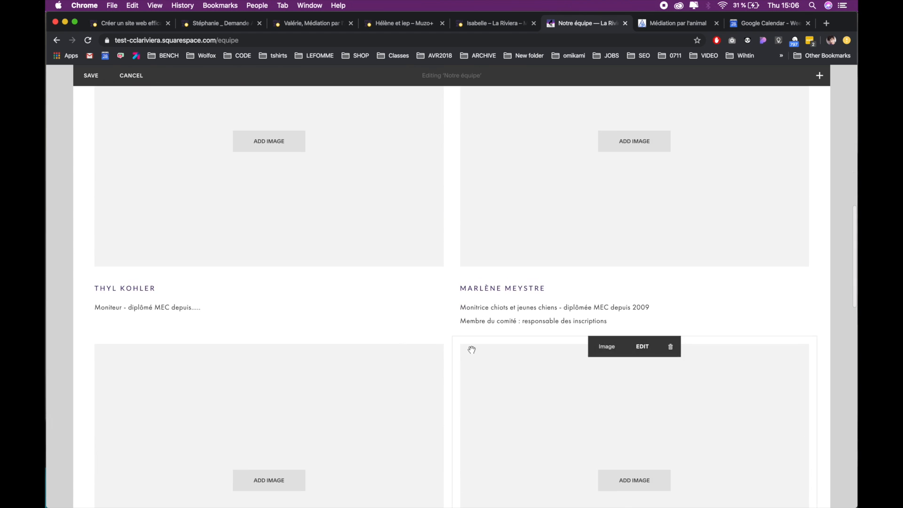
scroll(472, 350, down, 5)
scroll(472, 350, down, 10)
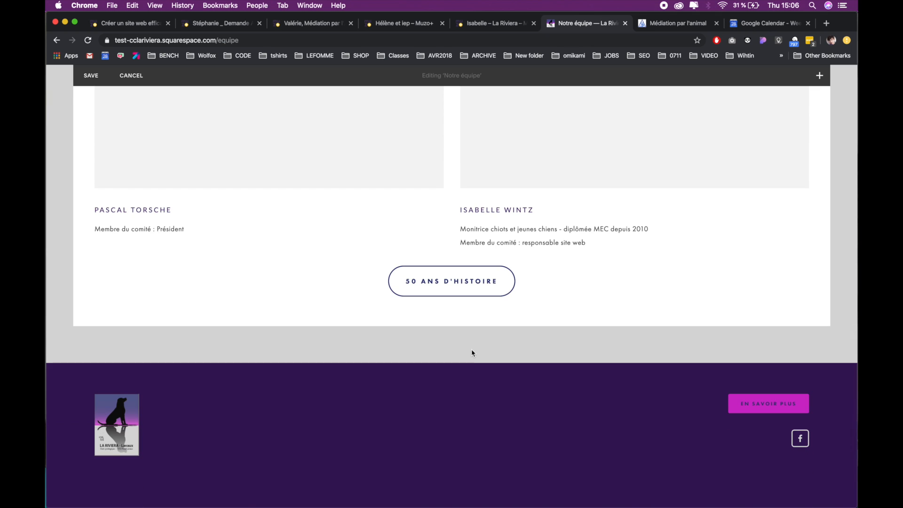
scroll(471, 353, up, 14)
click(91, 75)
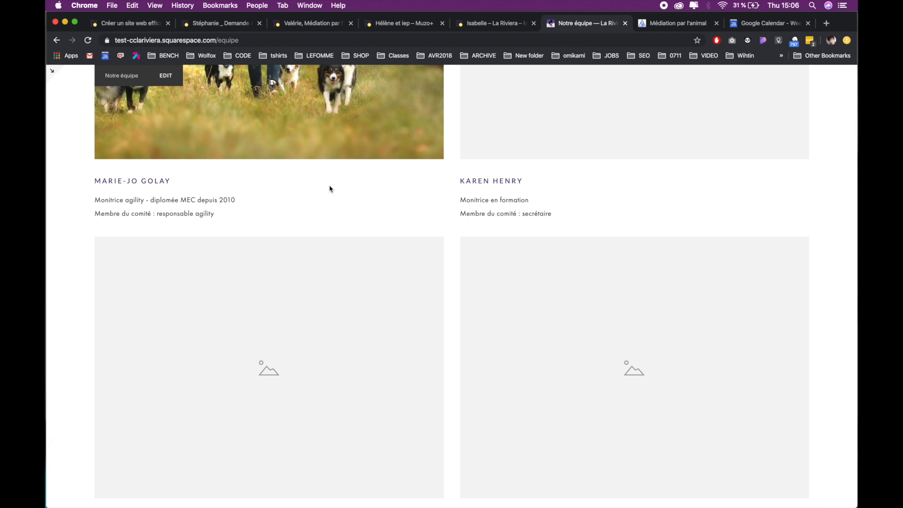
Narrow the browser window to about two-thirds width to check the team page's layout, and restore the original window width.
drag(45, 287, 341, 235)
scroll(469, 292, down, 8)
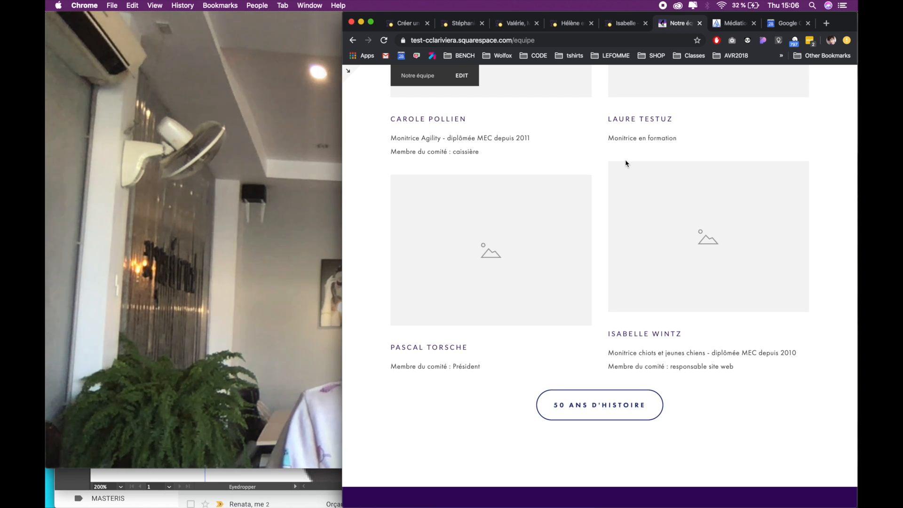
drag(343, 155, 46, 163)
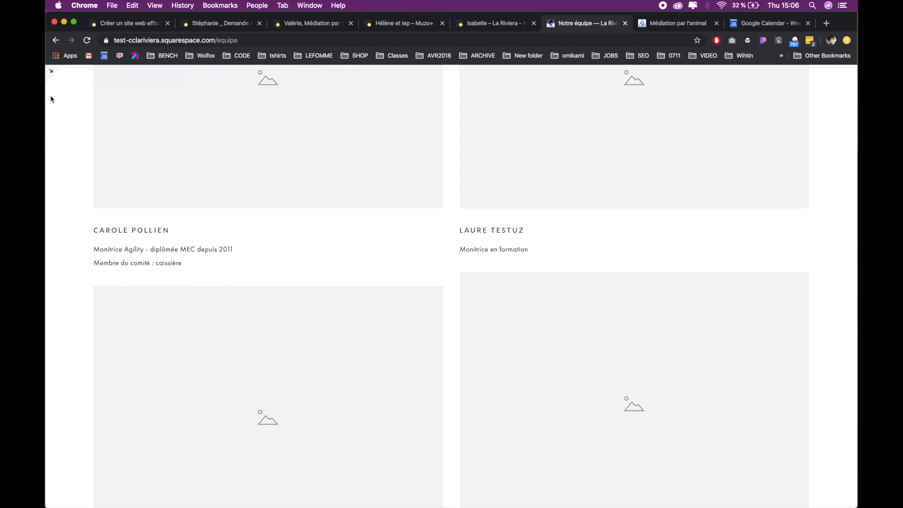
Reopen the "Notre équipe" page for editing and move the second row's first image placeholder up as a third column in the first row.
click(166, 77)
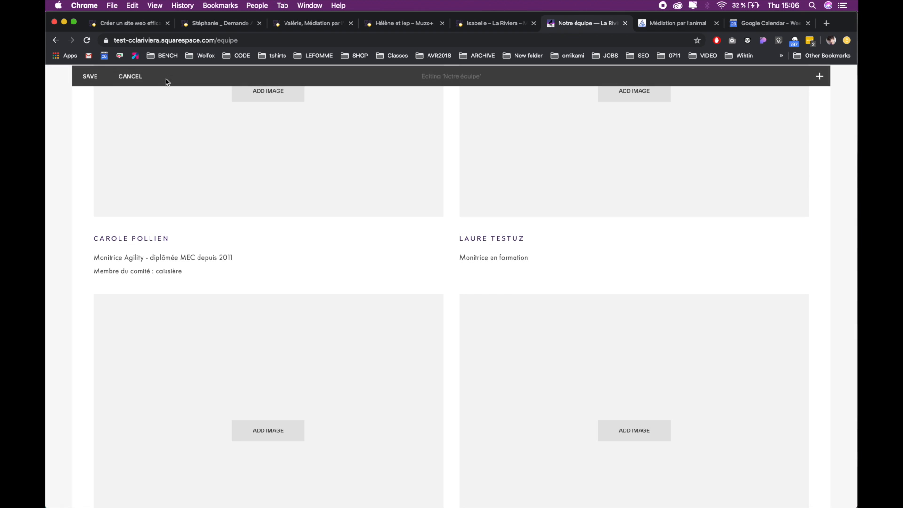
scroll(476, 266, up, 14)
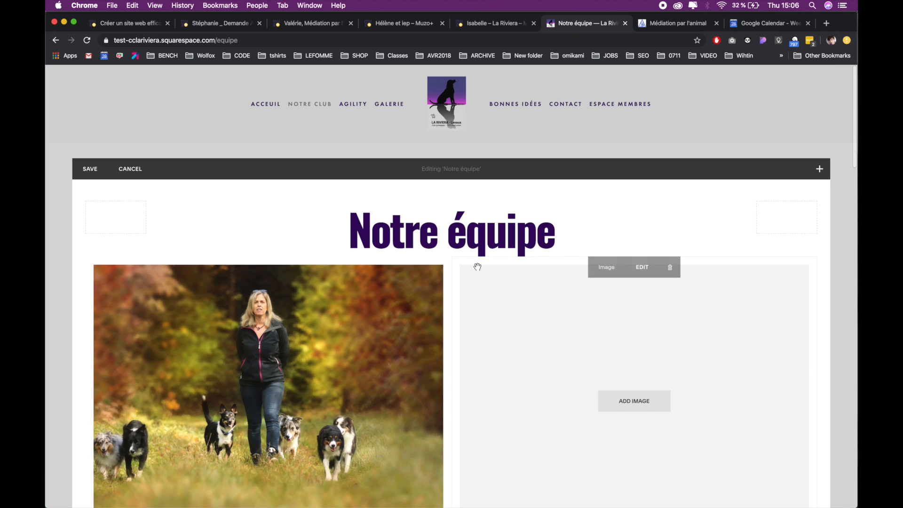
scroll(477, 267, down, 4)
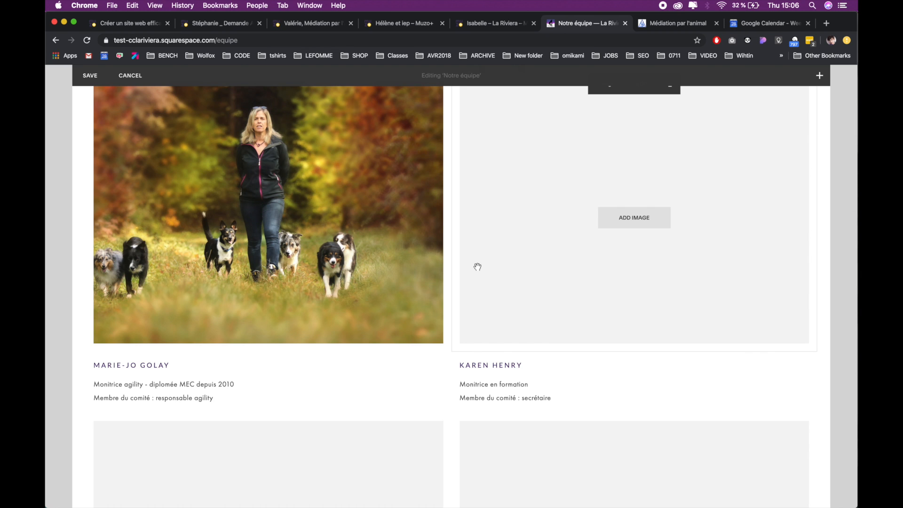
scroll(477, 267, up, 2)
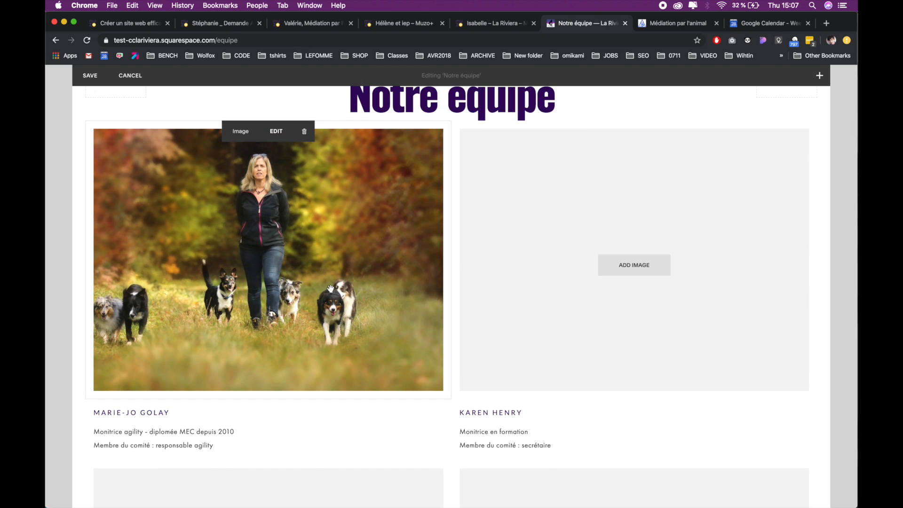
scroll(413, 323, down, 5)
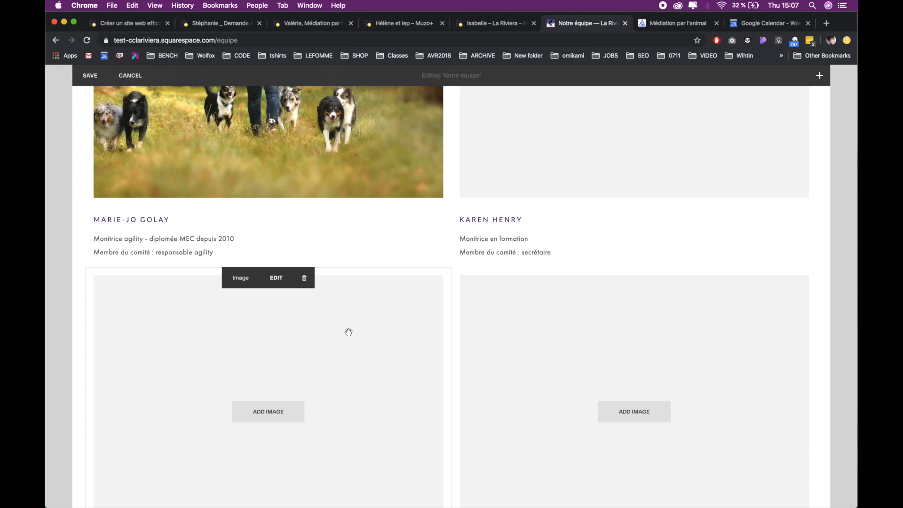
scroll(349, 332, up, 1)
drag(339, 371, 776, 170)
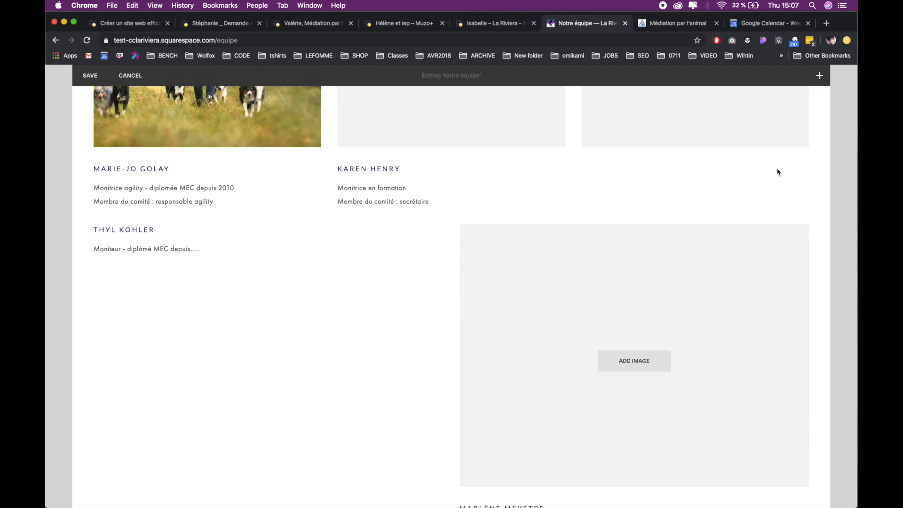
Move the "Moniteur - diplômé MEC depuis....." text block under the first row's third image placeholder.
mouse_move(153, 254)
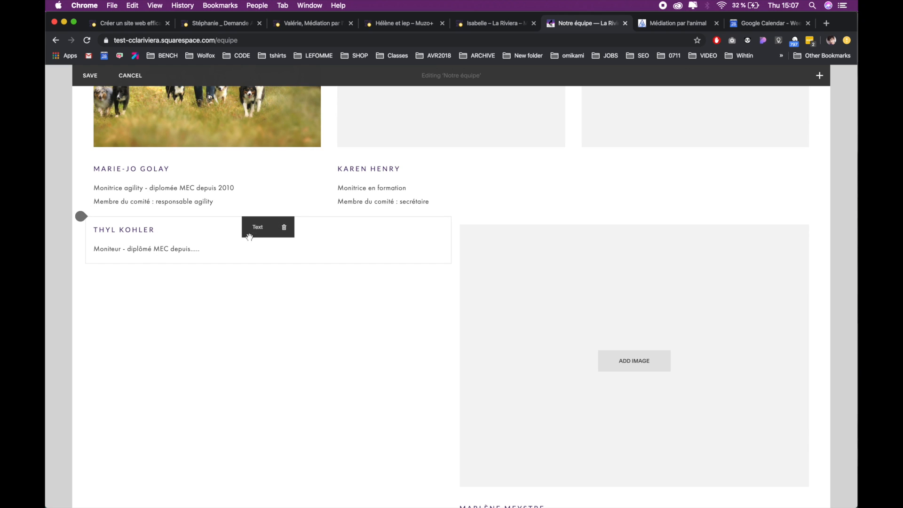
drag(254, 229, 679, 127)
mouse_move(371, 241)
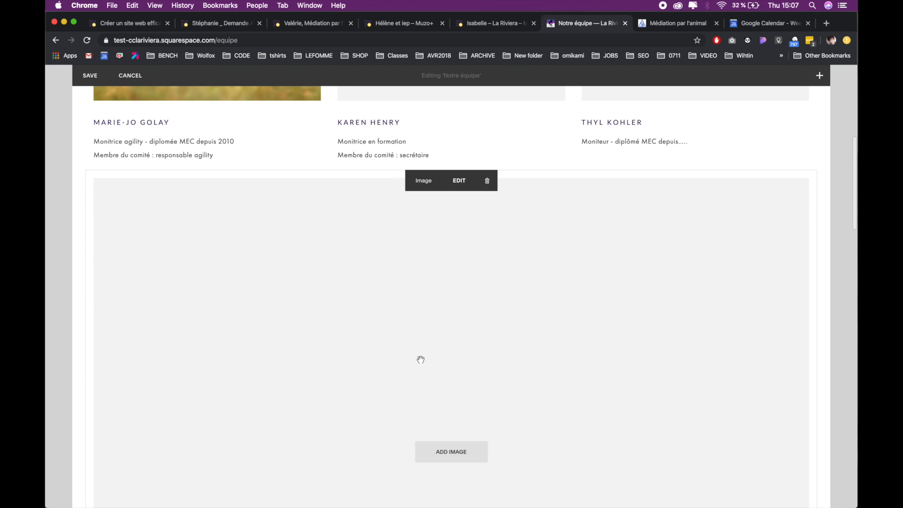
scroll(421, 360, down, 1)
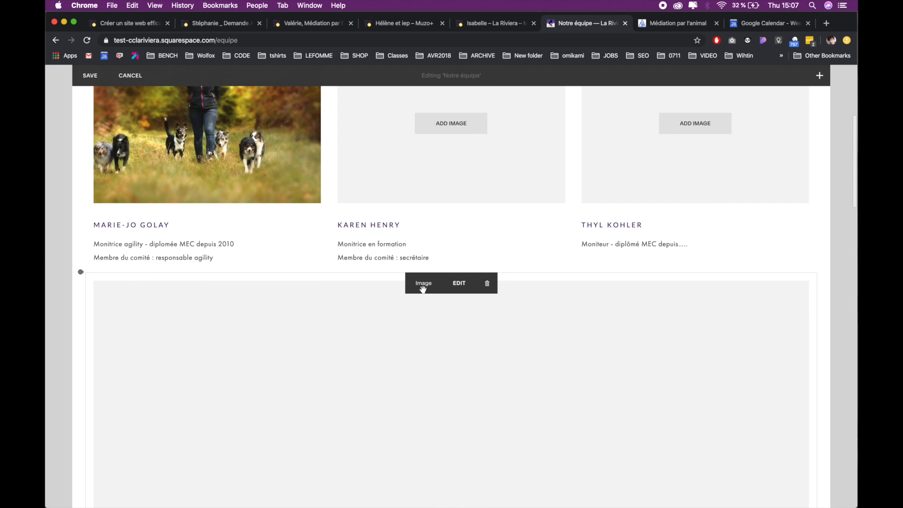
drag(424, 286, 399, 318)
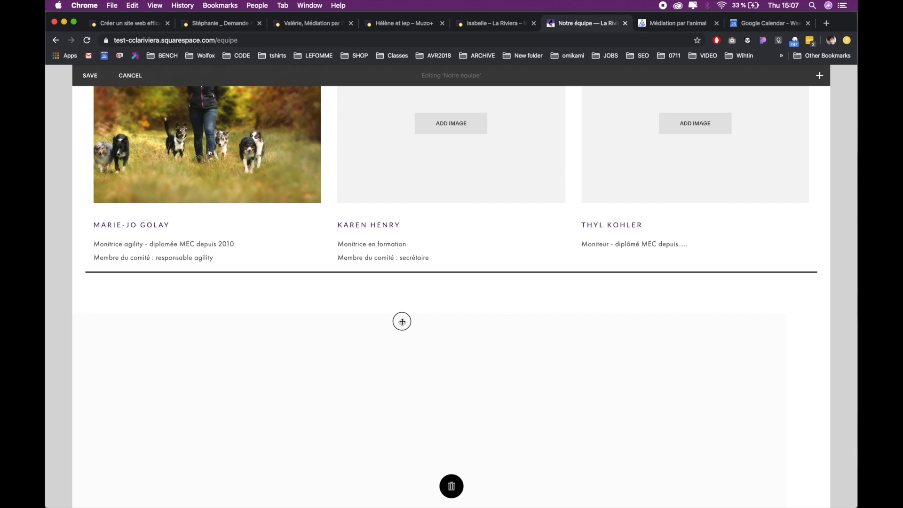
drag(272, 311, 241, 263)
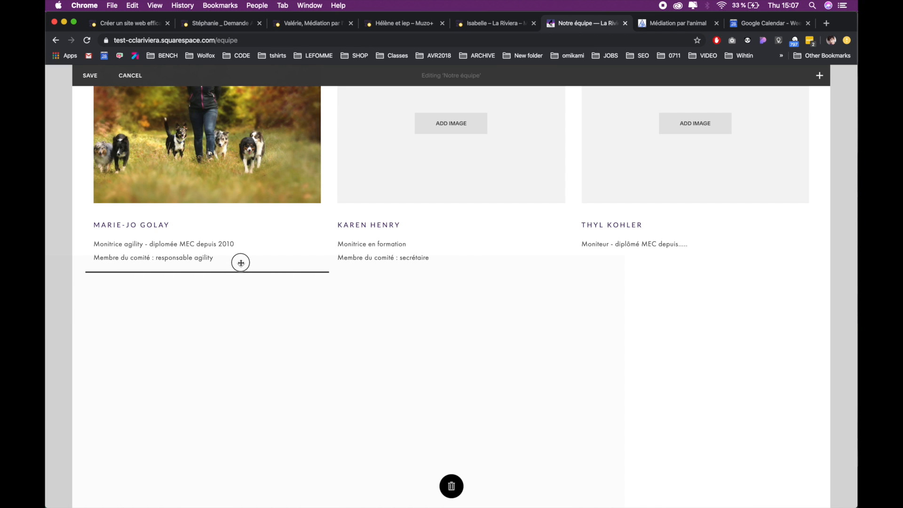
drag(241, 263, 251, 284)
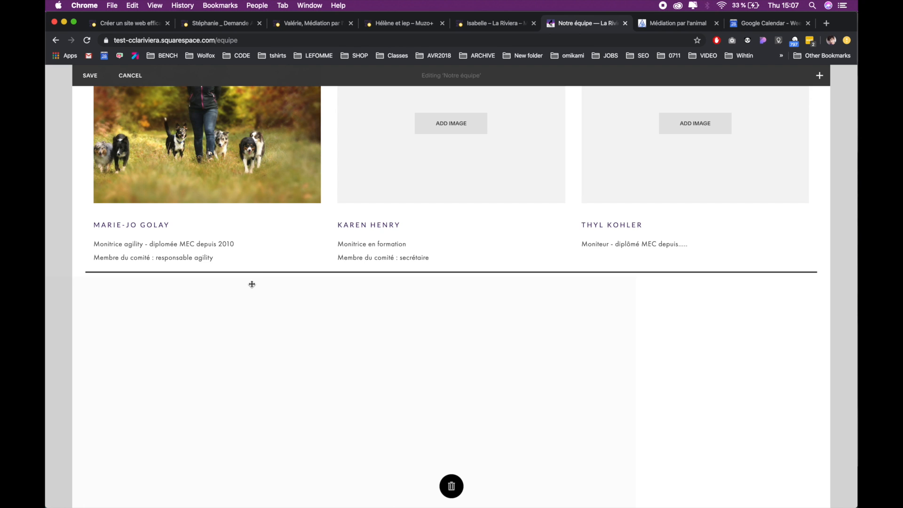
drag(253, 284, 252, 284)
Move the left image placeholder below the "responsable des inscriptions" text up beside the full-width placeholder, forming a two-column image row.
scroll(264, 310, down, 10)
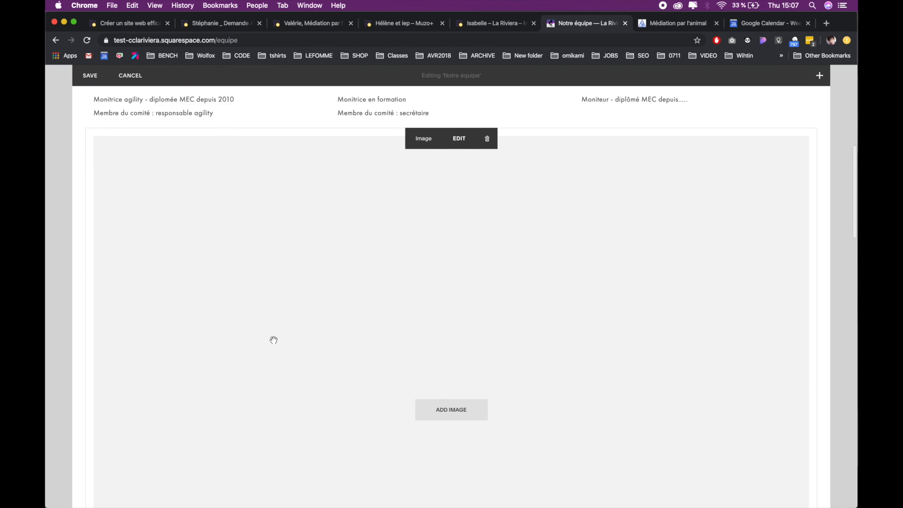
scroll(271, 337, down, 5)
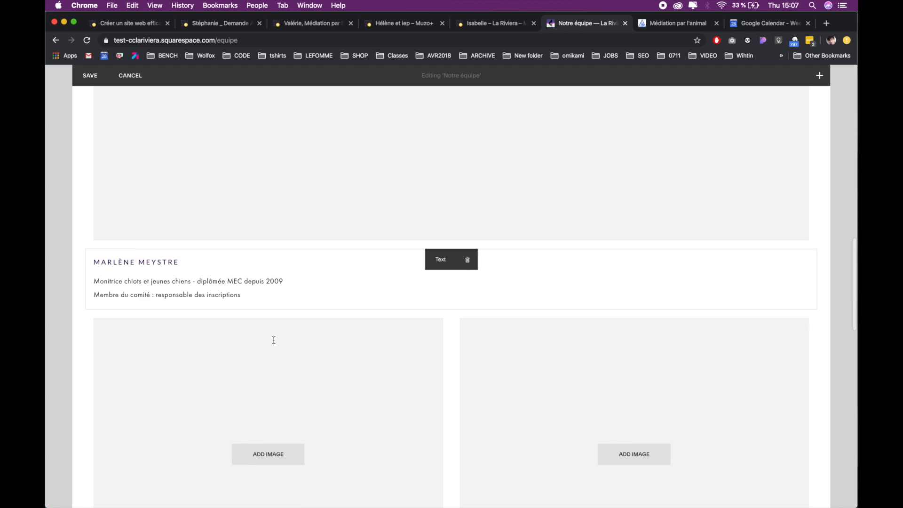
drag(242, 318, 717, 232)
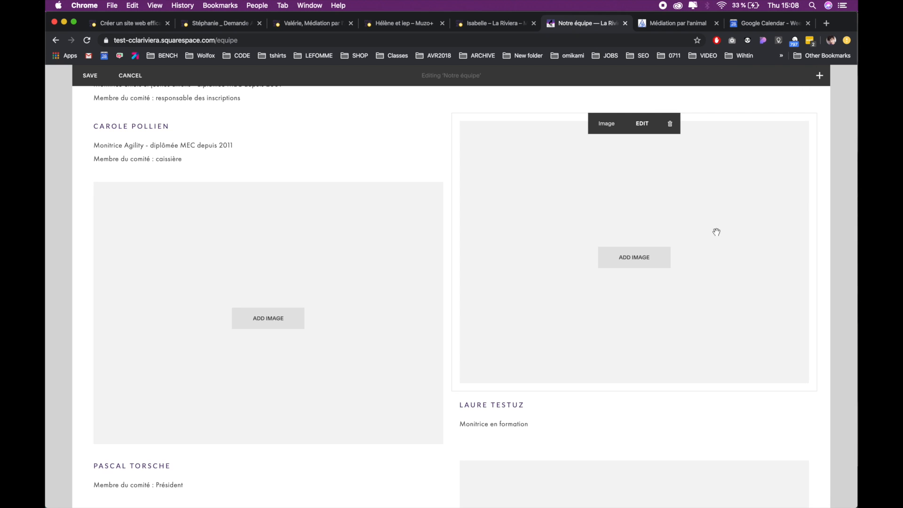
Place the "responsable des inscriptions" text under the second row's left image and the "caissière" text under its right image.
scroll(560, 231, up, 10)
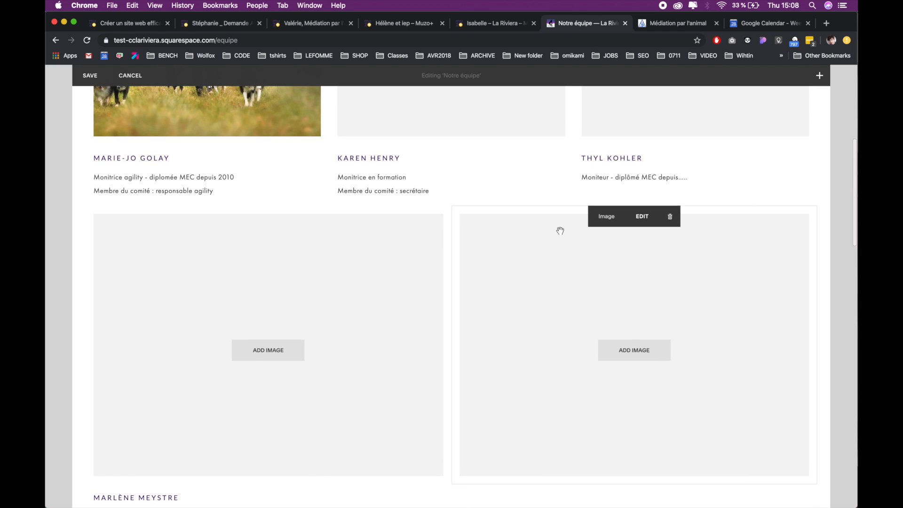
scroll(550, 230, down, 3)
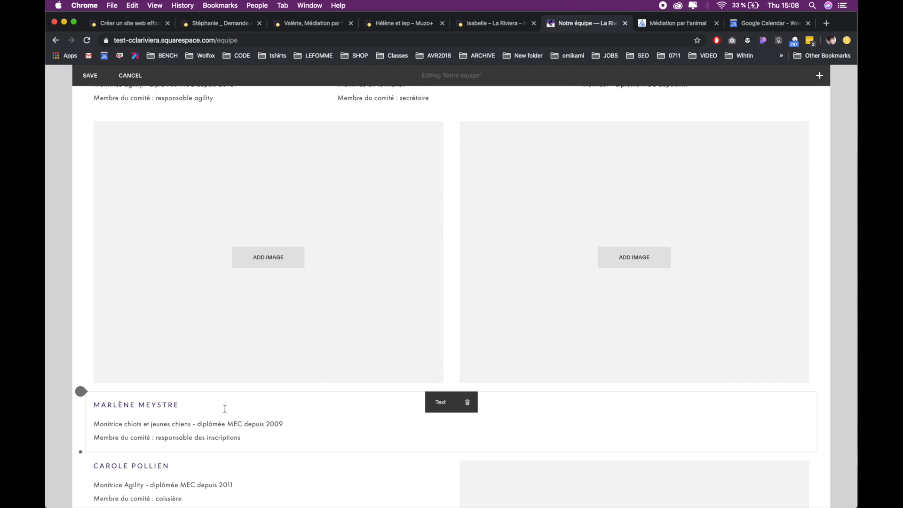
drag(440, 402, 299, 313)
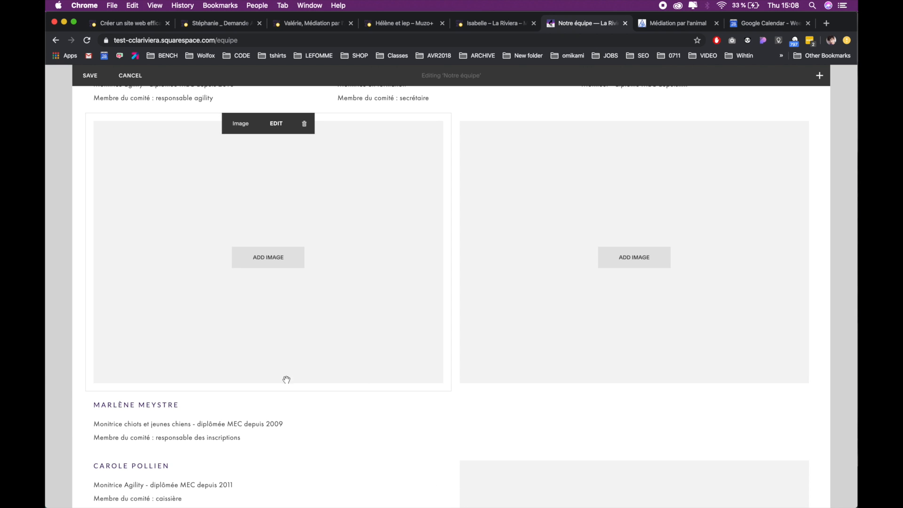
scroll(289, 424, down, 2)
drag(261, 420, 686, 275)
Arrange the last three image placeholders side by side in one three-column row below the two-column row.
scroll(447, 426, down, 10)
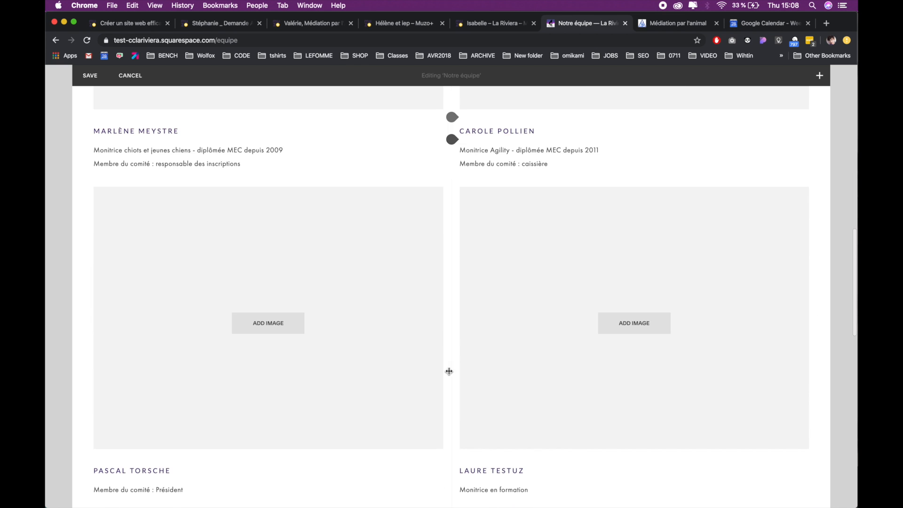
mouse_move(240, 193)
mouse_down()
mouse_move(246, 145)
mouse_move(244, 178)
mouse_up()
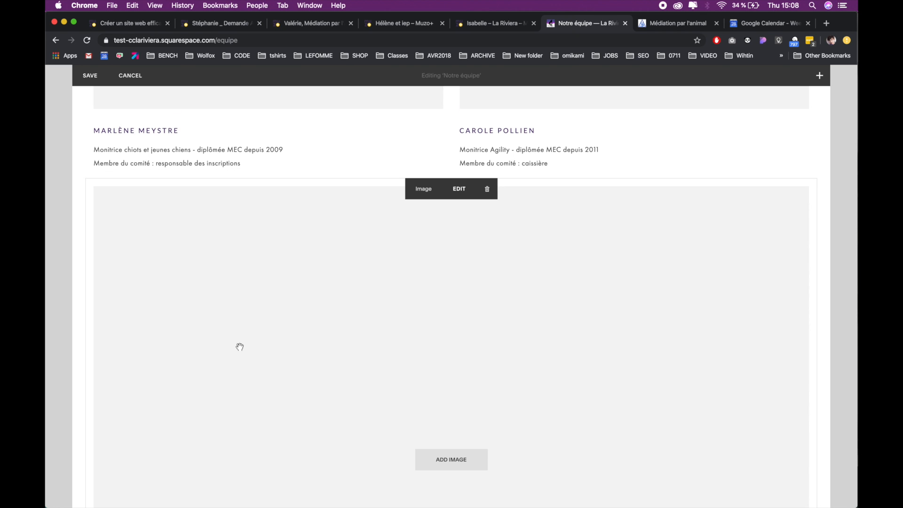
scroll(240, 346, down, 9)
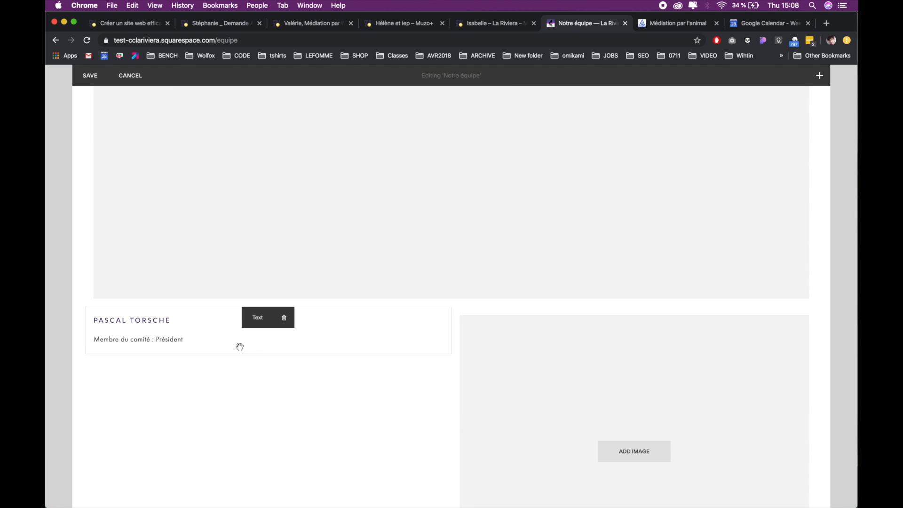
drag(601, 320, 721, 203)
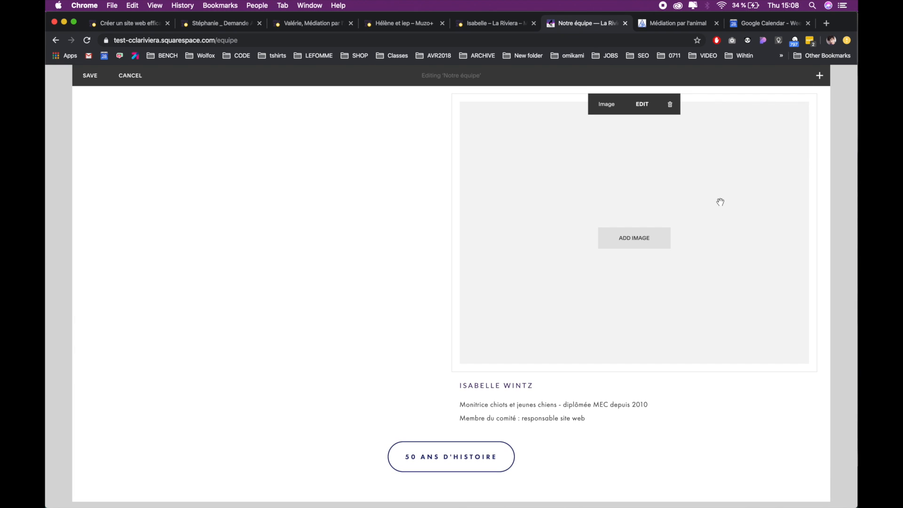
scroll(721, 203, up, 3)
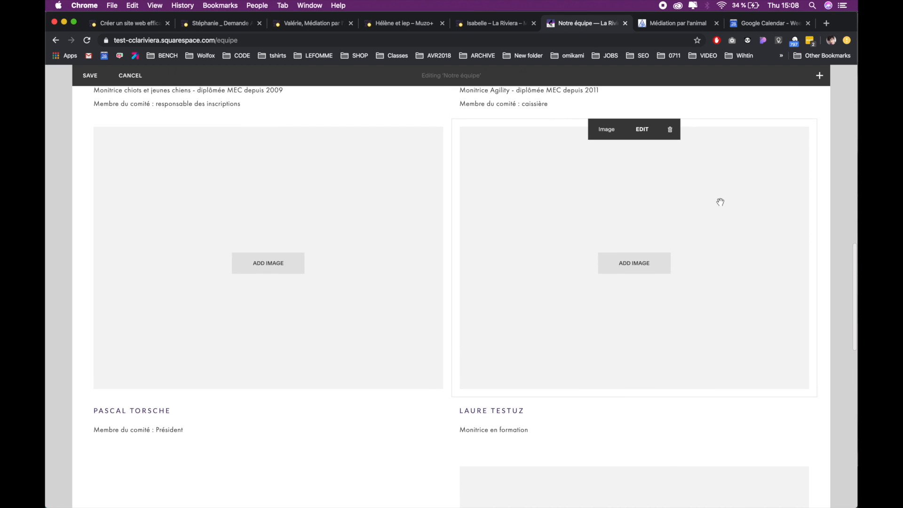
scroll(720, 202, down, 3)
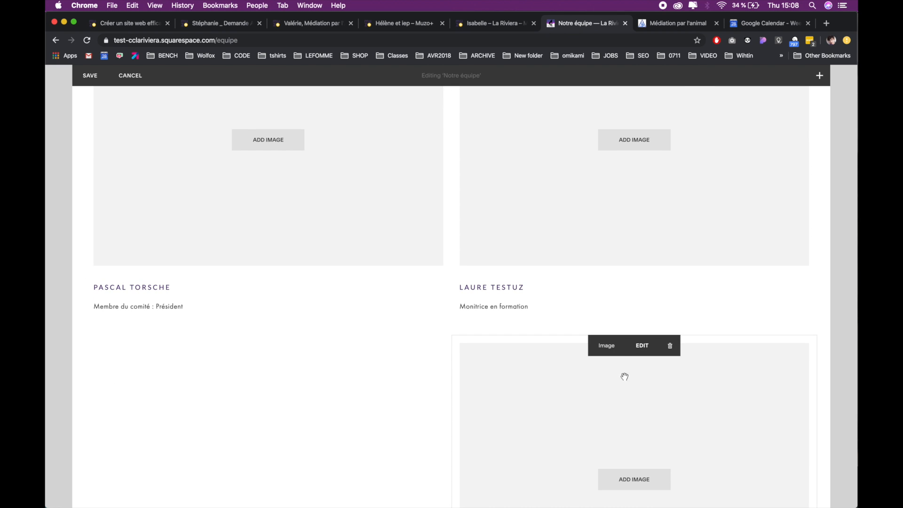
drag(616, 347, 784, 204)
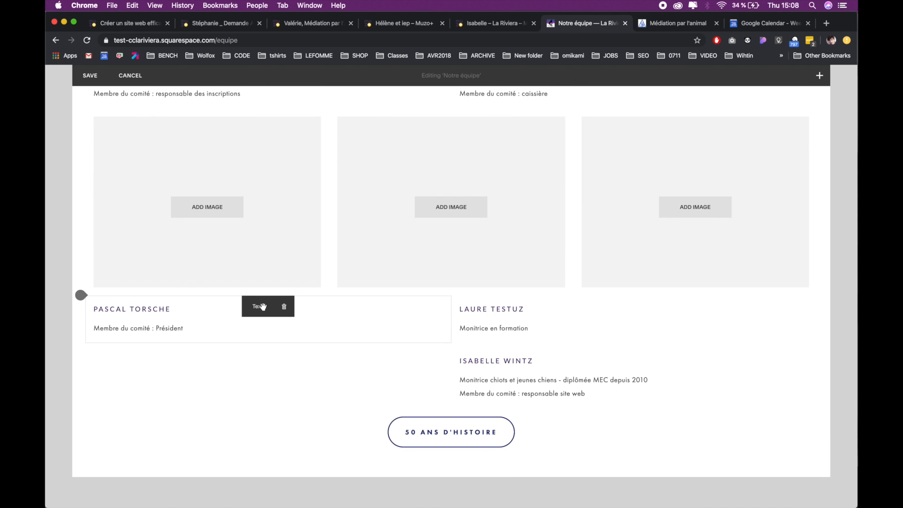
Insert a spacer above the "responsable site web" text and place the "Président" and "Monitrice en formation" texts under the last row's first two images.
drag(262, 307, 229, 256)
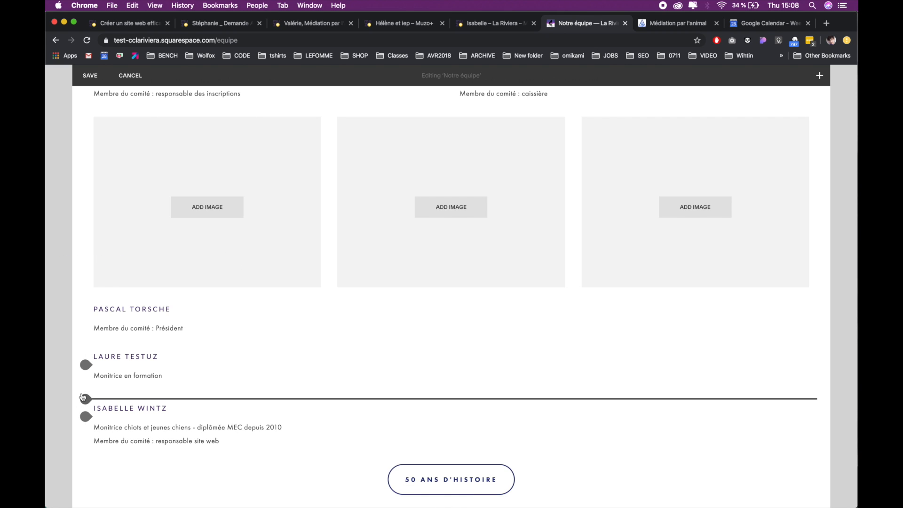
click(84, 400)
click(119, 319)
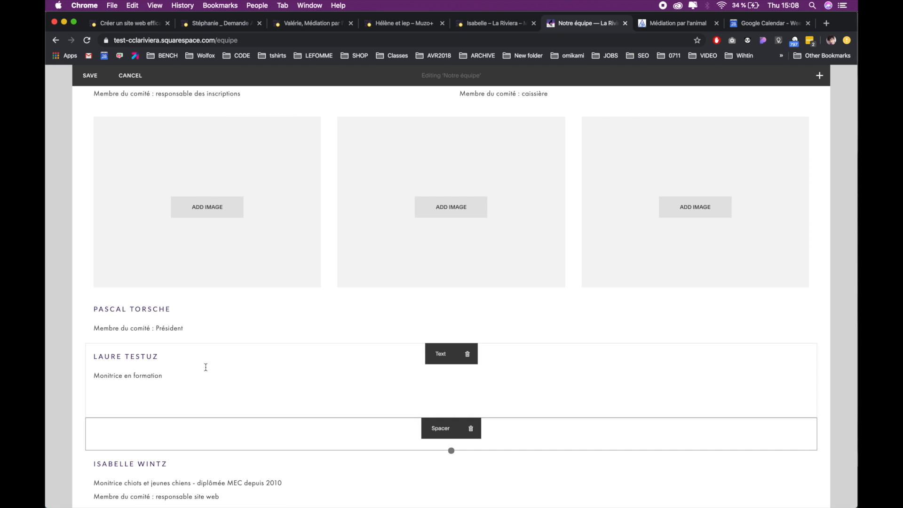
drag(433, 351, 409, 302)
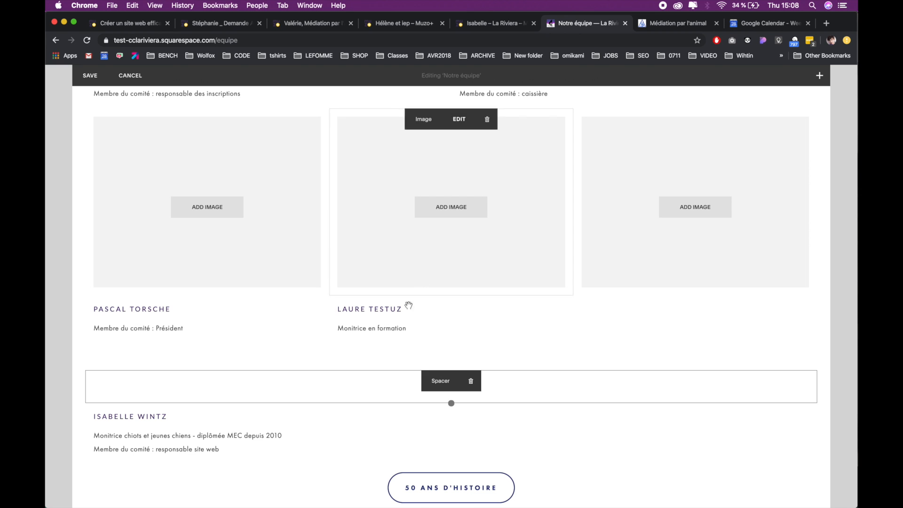
Place the "responsable site web" text under the last row's third image, removing the blank line after "Monitrice en formation" and the leftover spacer.
click(394, 348)
key(BackSpace)
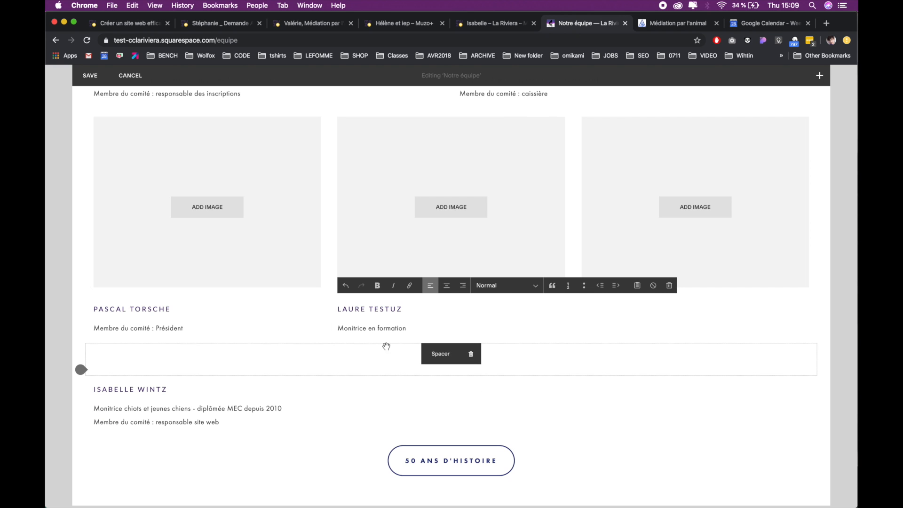
drag(443, 387, 685, 253)
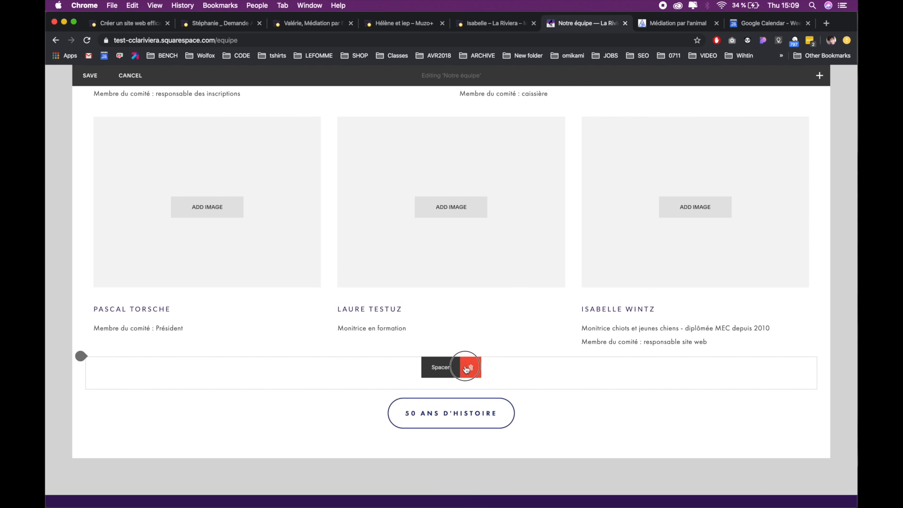
click(468, 367)
click(494, 396)
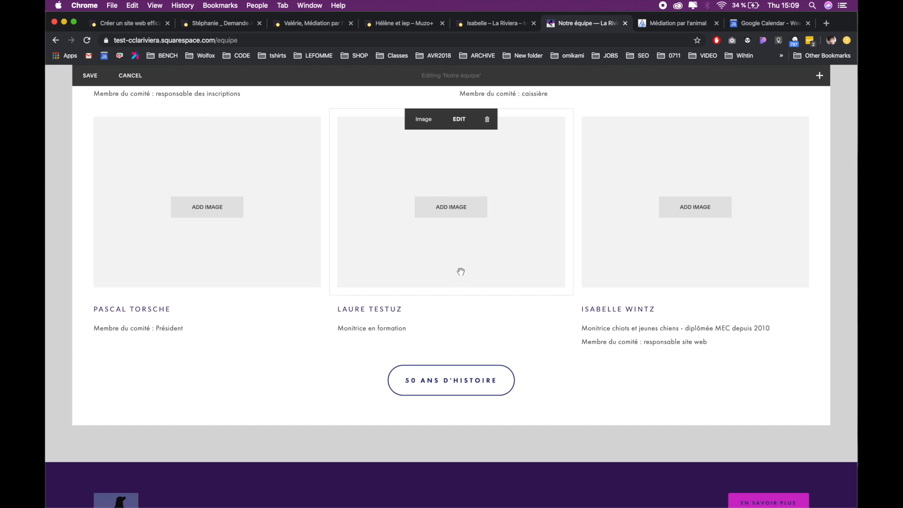
Move the "Président" image placeholder and its text up into the second row as a third column, with the text under the image.
scroll(461, 270, up, 10)
scroll(461, 271, up, 7)
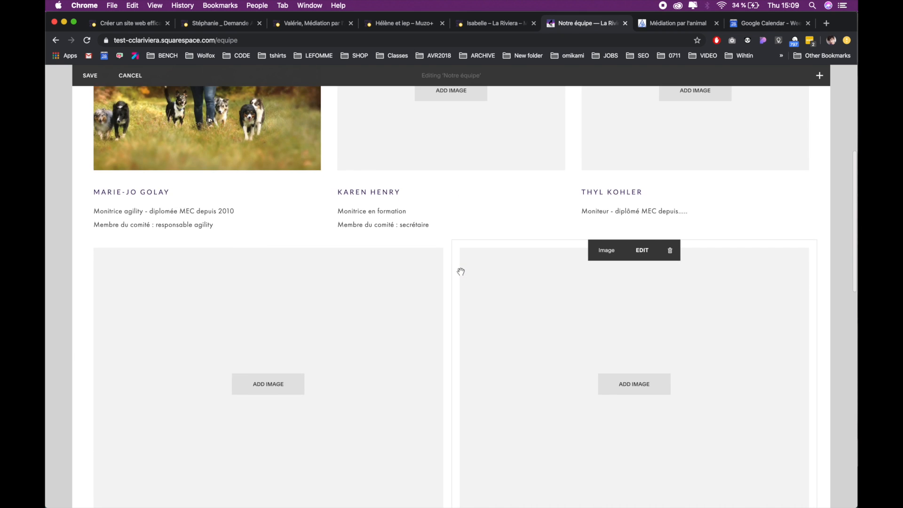
scroll(461, 271, down, 10)
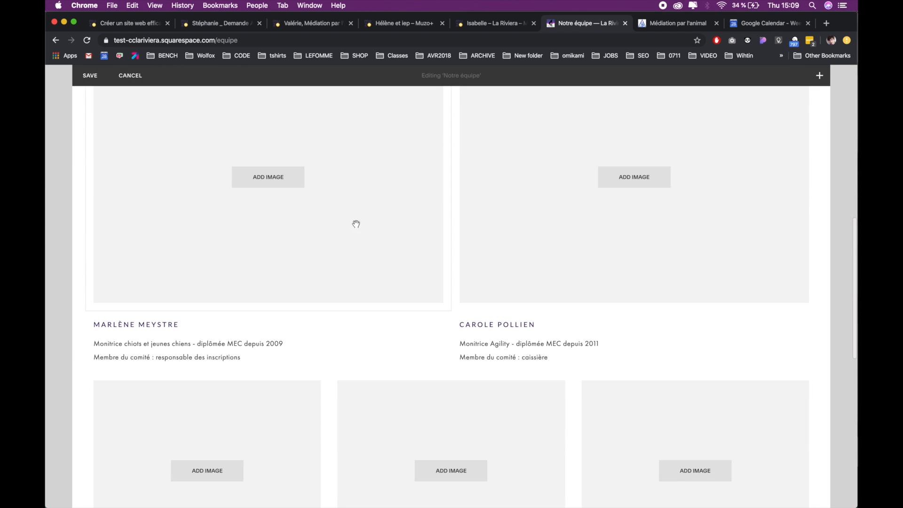
scroll(228, 492, down, 4)
scroll(282, 273, up, 3)
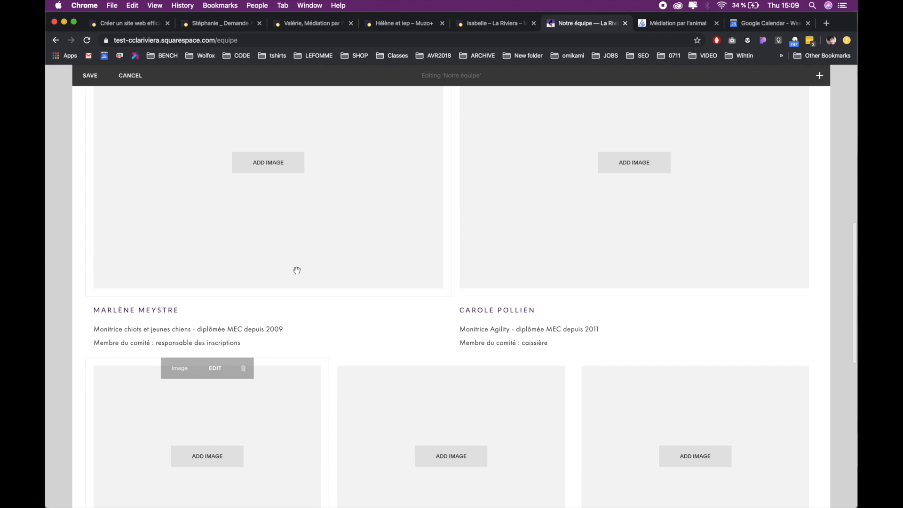
scroll(234, 393, down, 2)
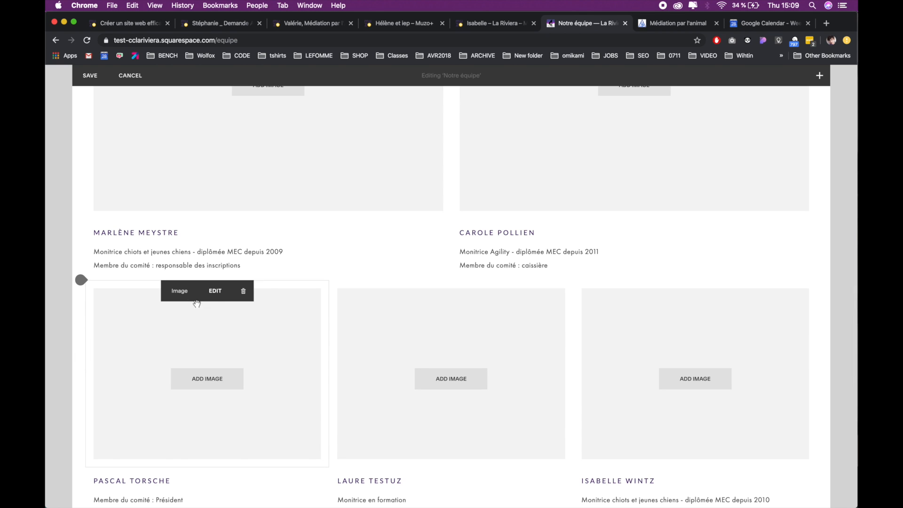
drag(184, 295, 765, 158)
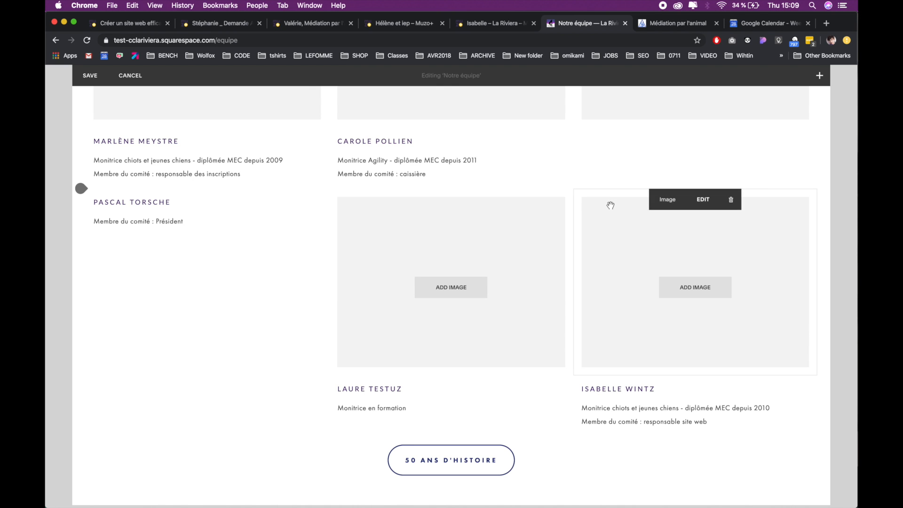
mouse_move(209, 203)
drag(198, 200, 695, 92)
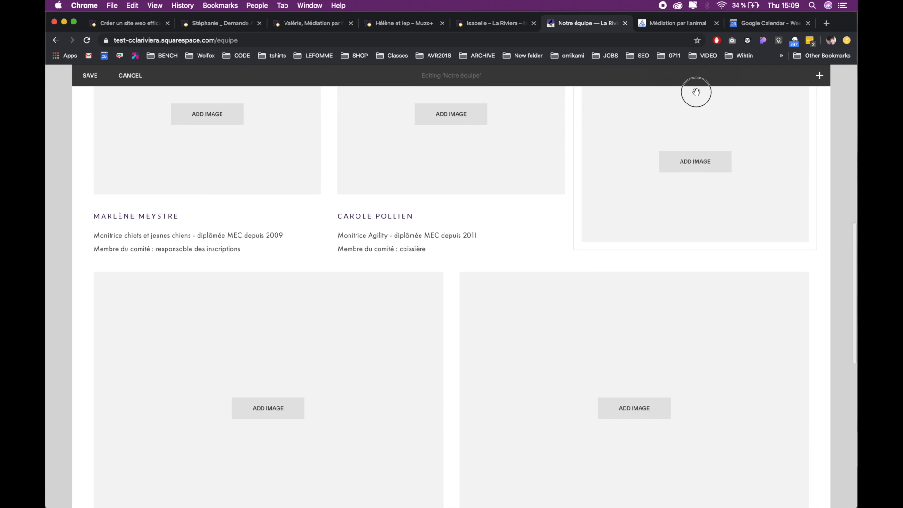
drag(678, 121, 677, 318)
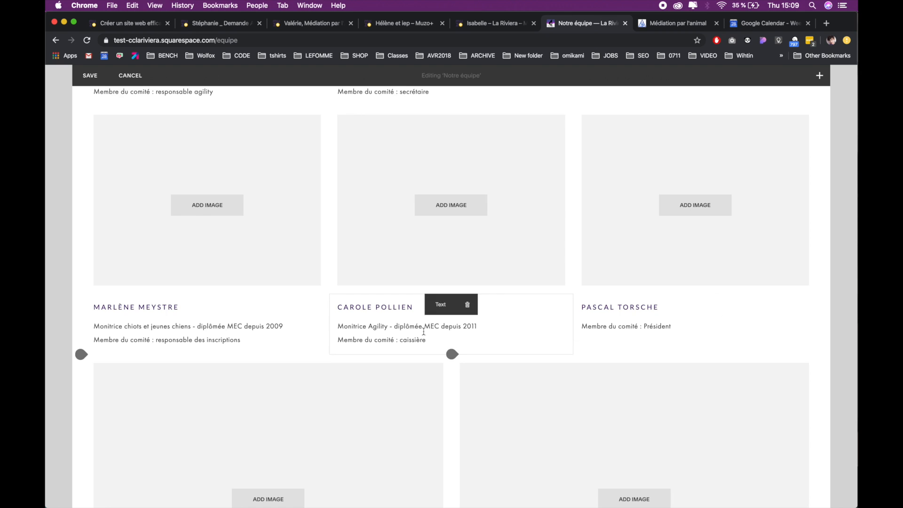
Insert a spacer below the last row's texts and move it beside the two remaining images as a third column.
scroll(423, 332, down, 5)
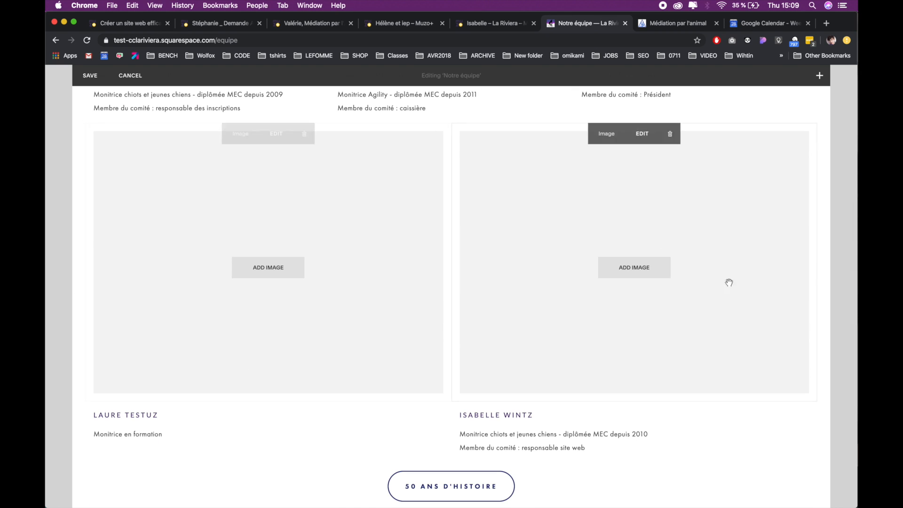
scroll(452, 307, up, 5)
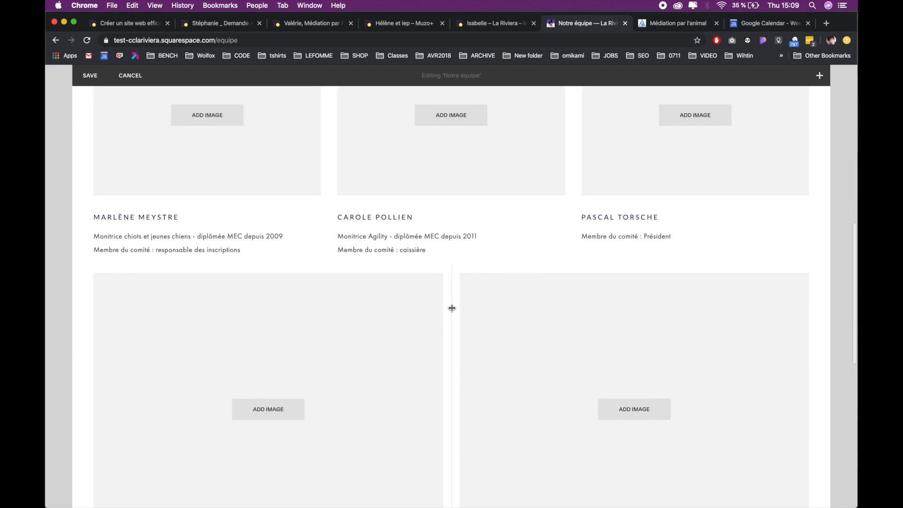
scroll(457, 306, down, 3)
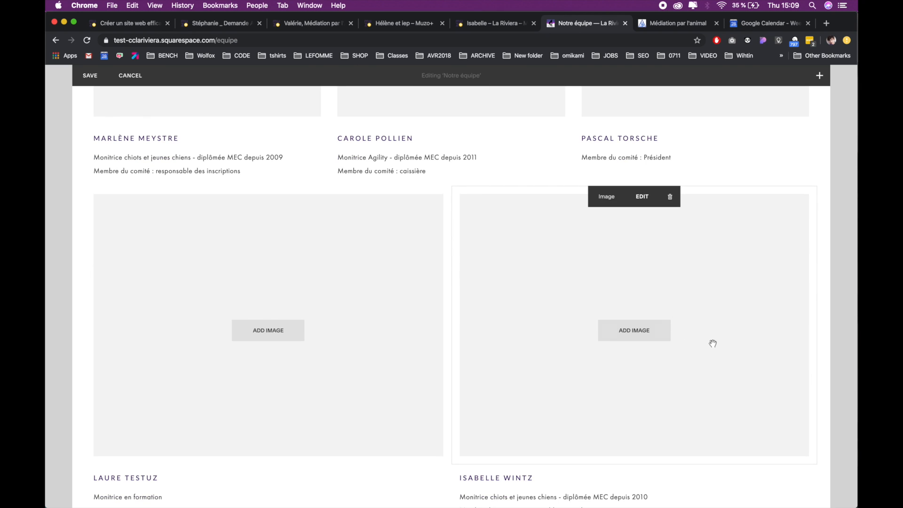
scroll(708, 343, down, 4)
click(81, 357)
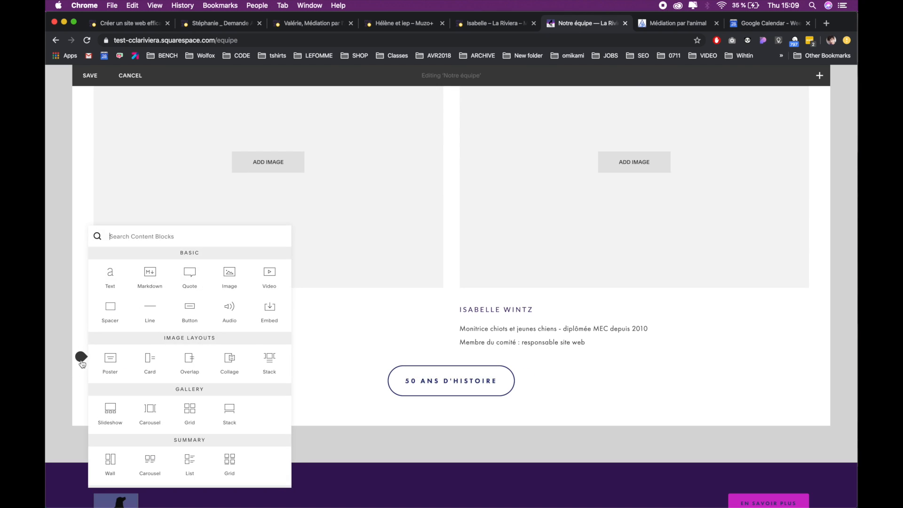
click(110, 308)
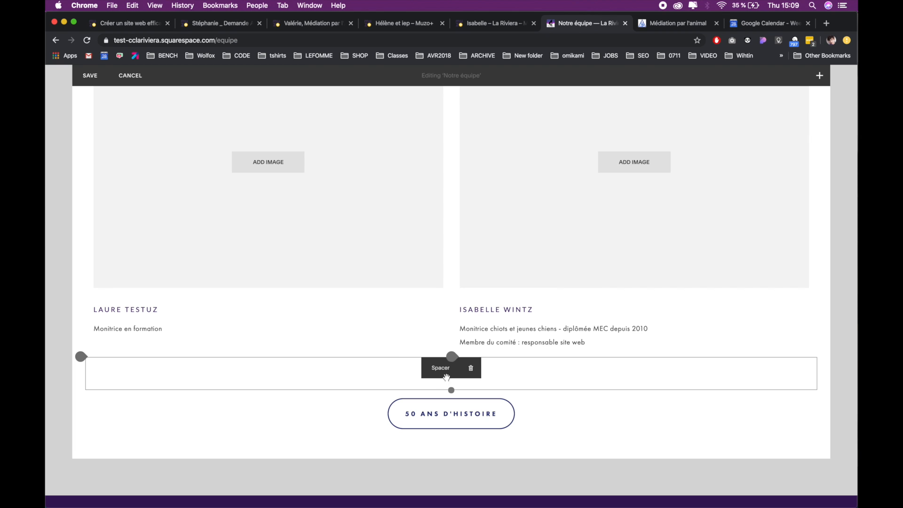
drag(439, 372, 788, 243)
scroll(788, 243, up, 4)
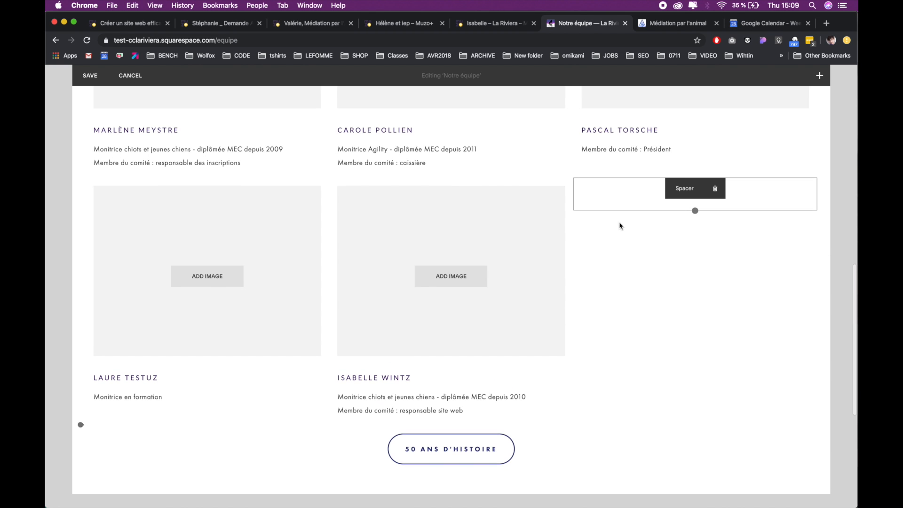
Save the "Notre équipe" page and review the rows of team members in the saved layout.
scroll(506, 207, up, 8)
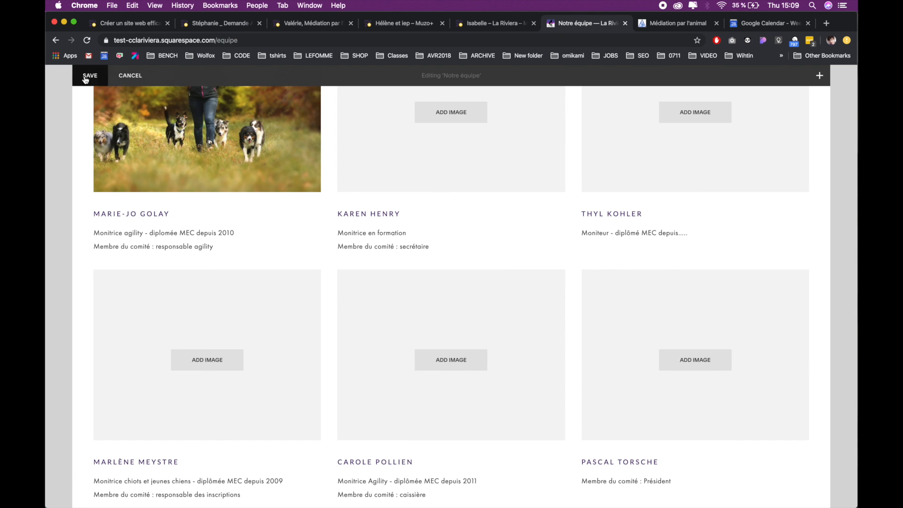
click(85, 77)
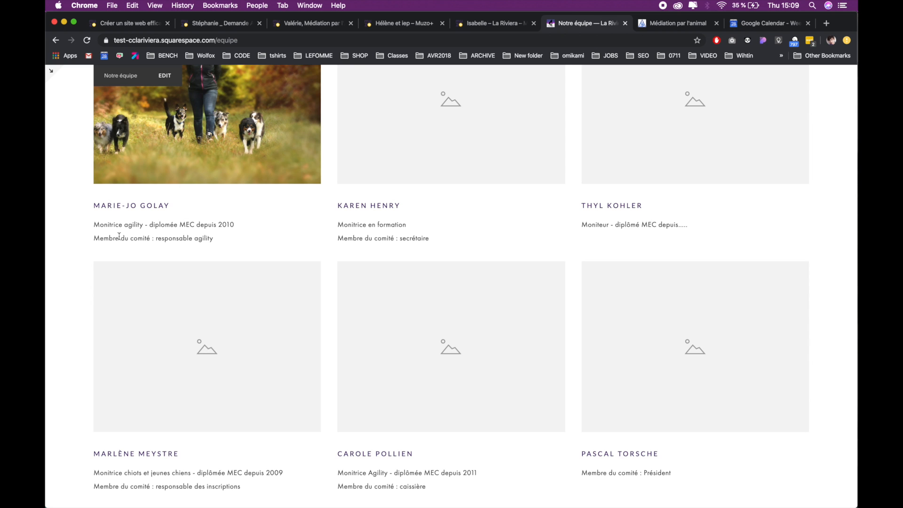
scroll(119, 236, up, 6)
scroll(119, 240, down, 10)
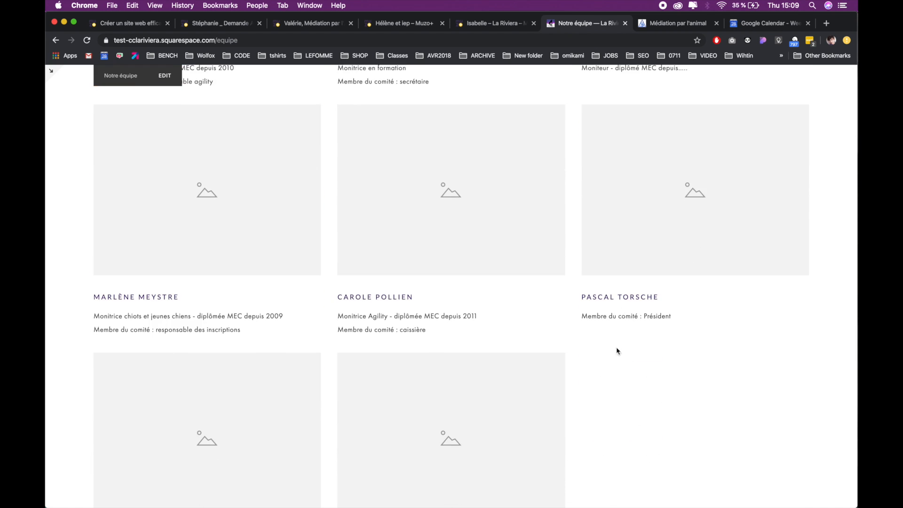
scroll(420, 344, up, 3)
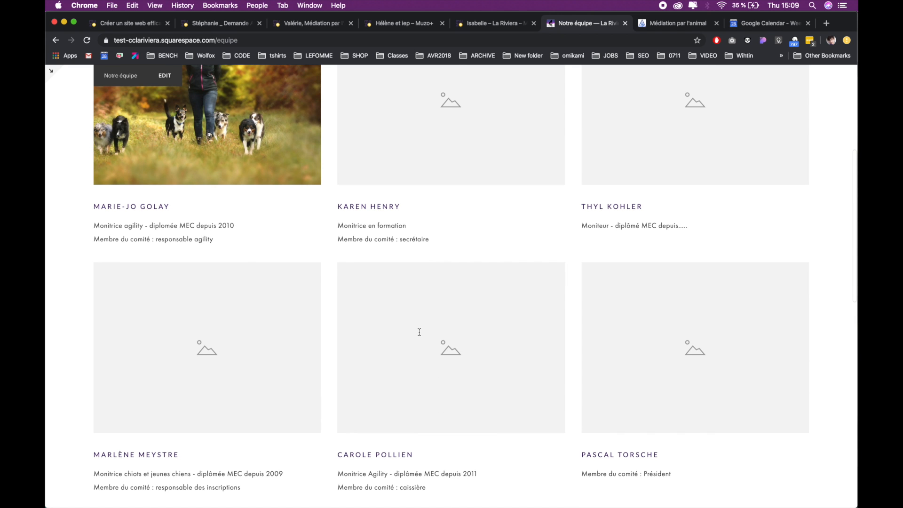
scroll(420, 335, up, 2)
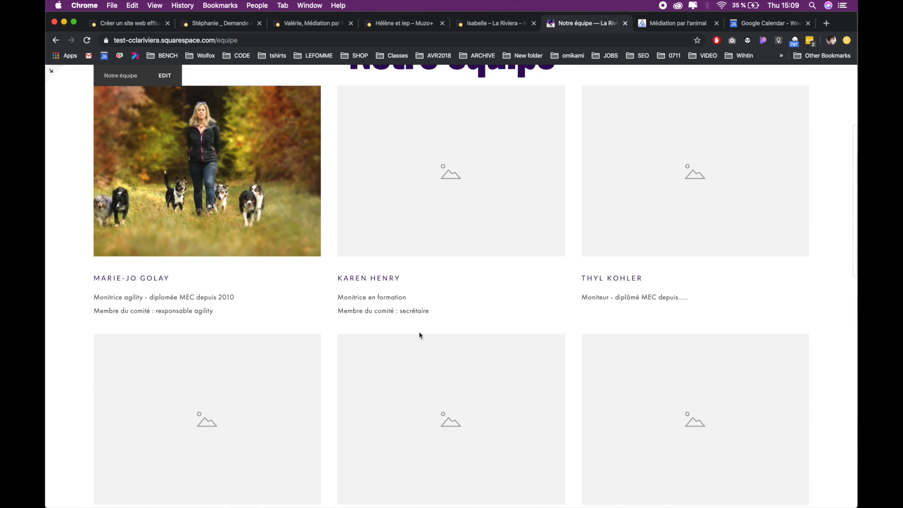